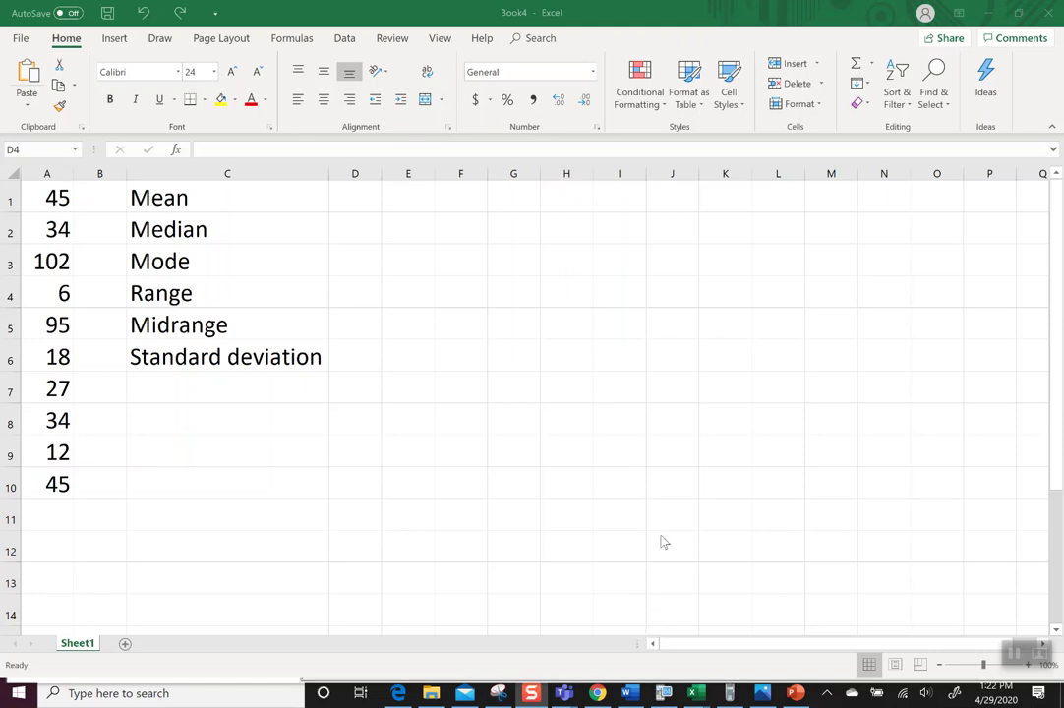
# For D1, pick AVERAGE from the Statistical category in Insert Function
pyautogui.click(348, 201)
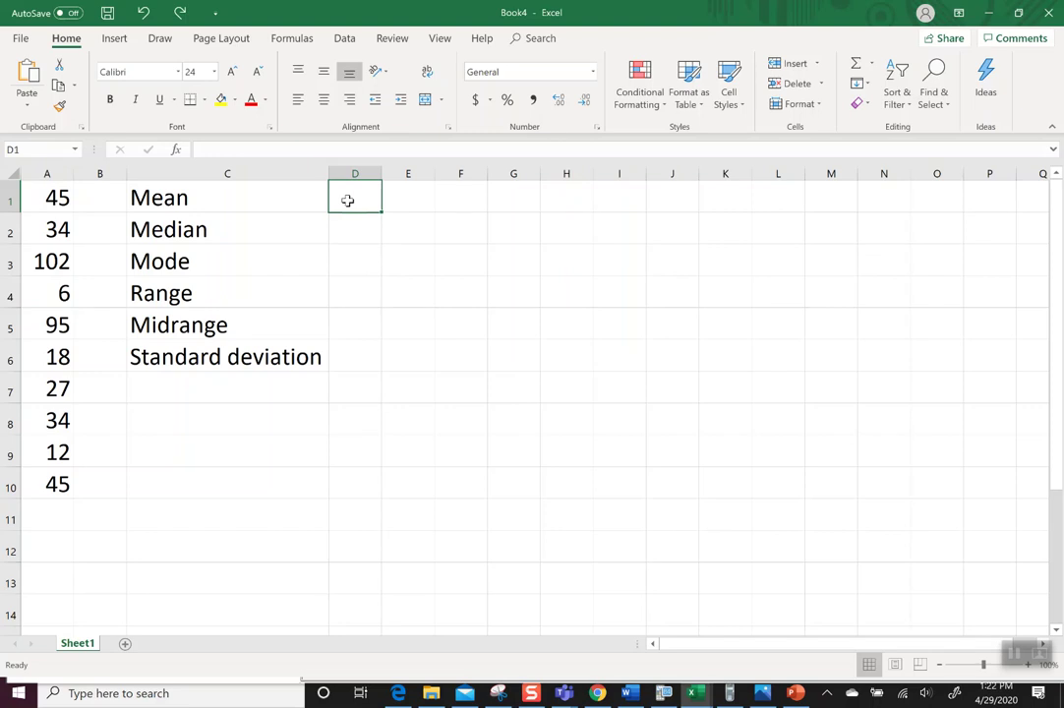
pyautogui.write('=')
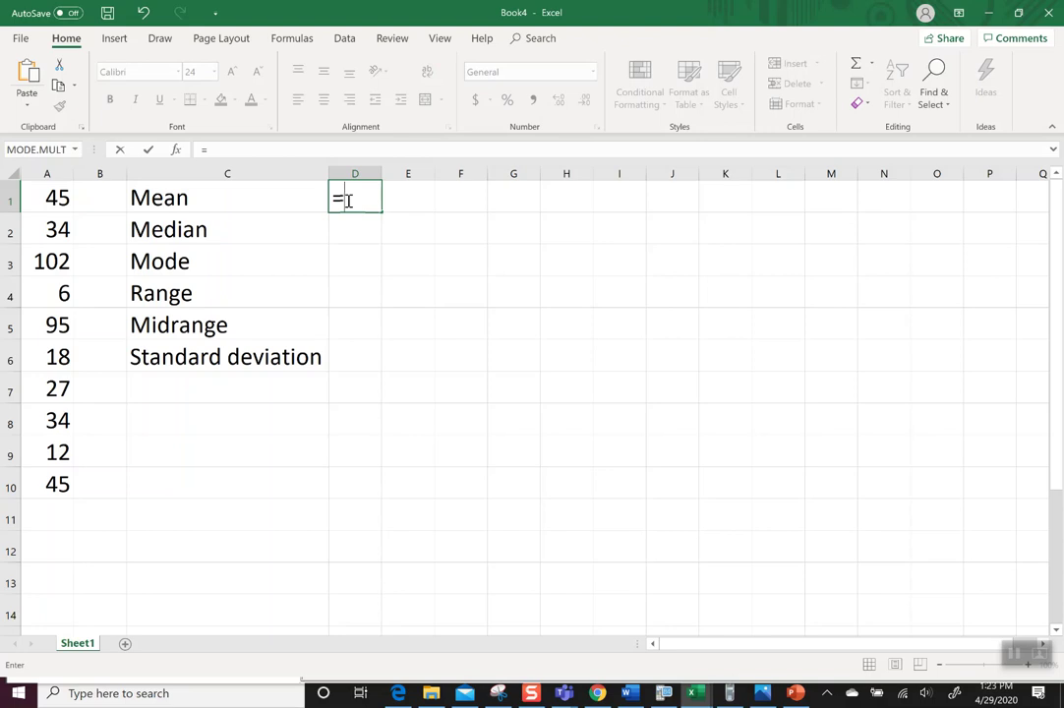
pyautogui.press('BackSpace')
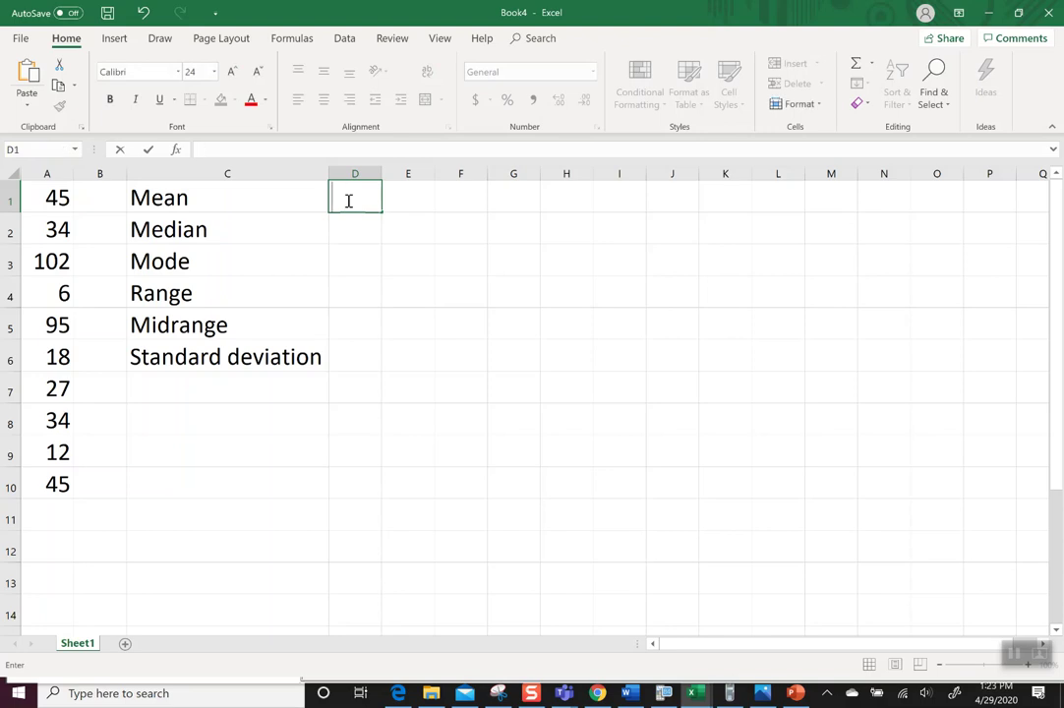
pyautogui.click(175, 152)
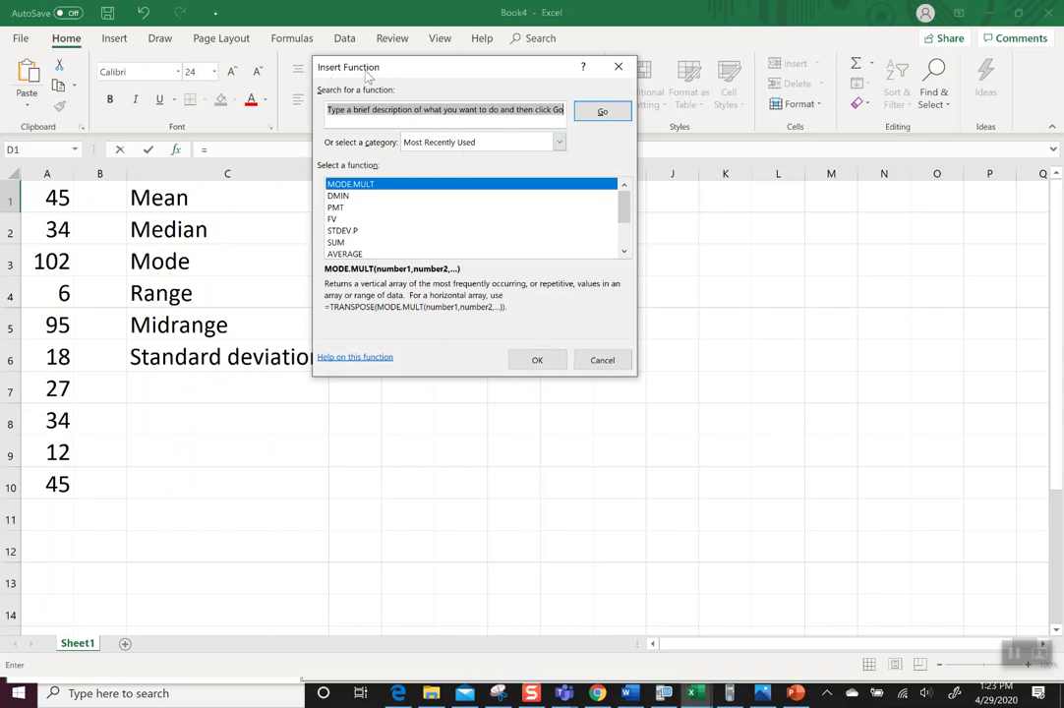
pyautogui.click(505, 145)
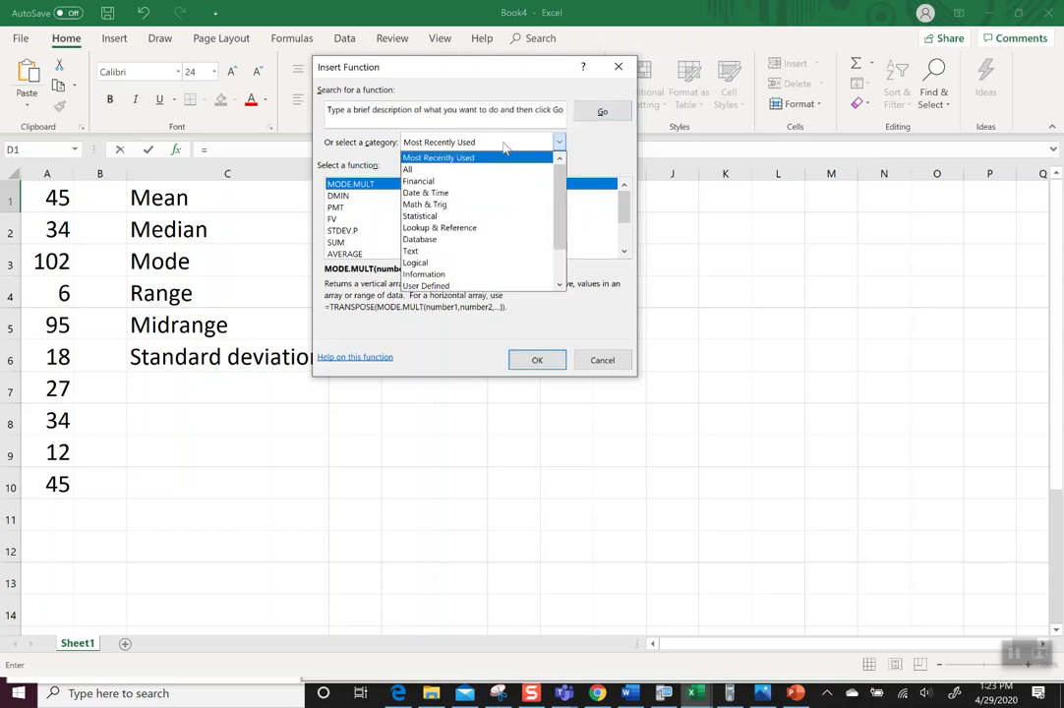
pyautogui.click(496, 216)
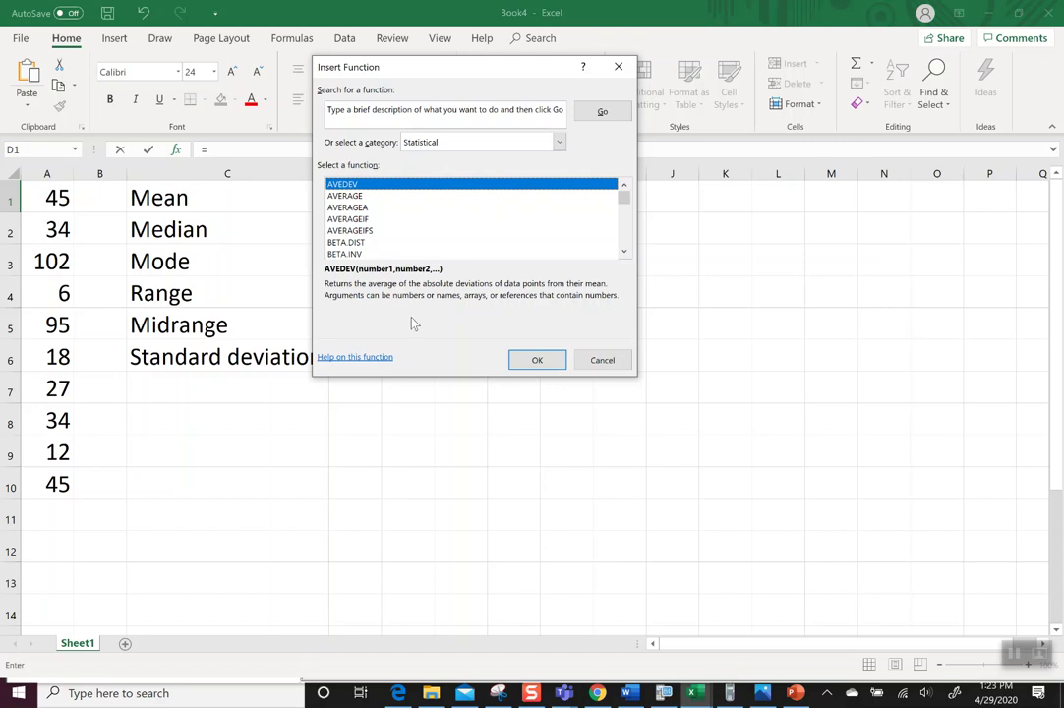
pyautogui.click(364, 197)
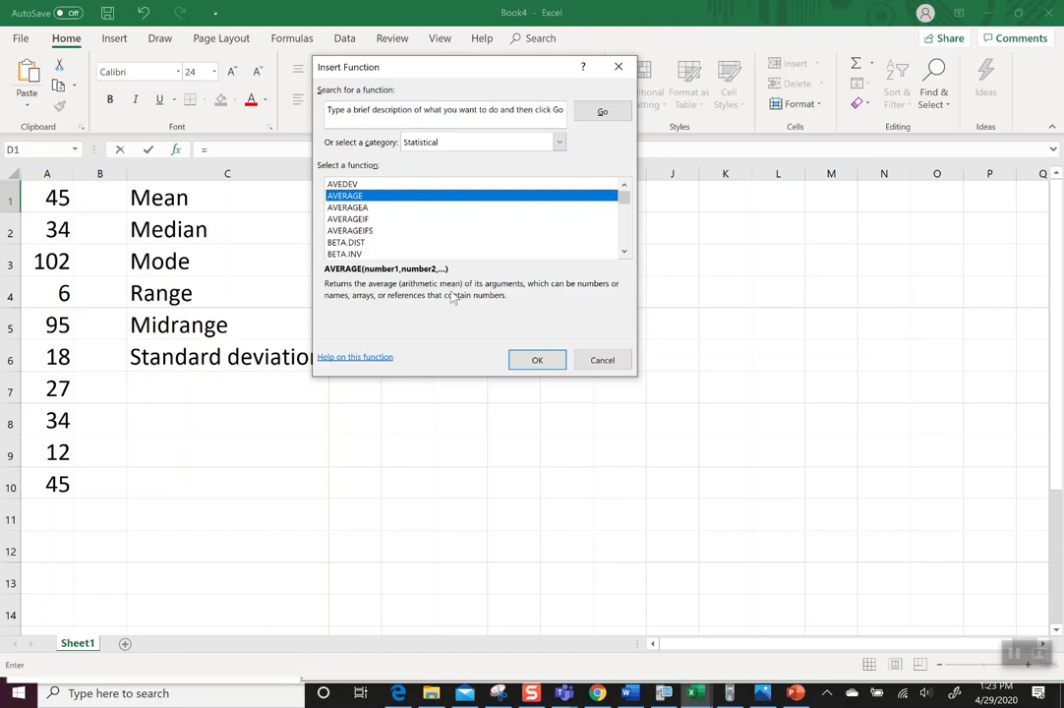
pyautogui.click(532, 364)
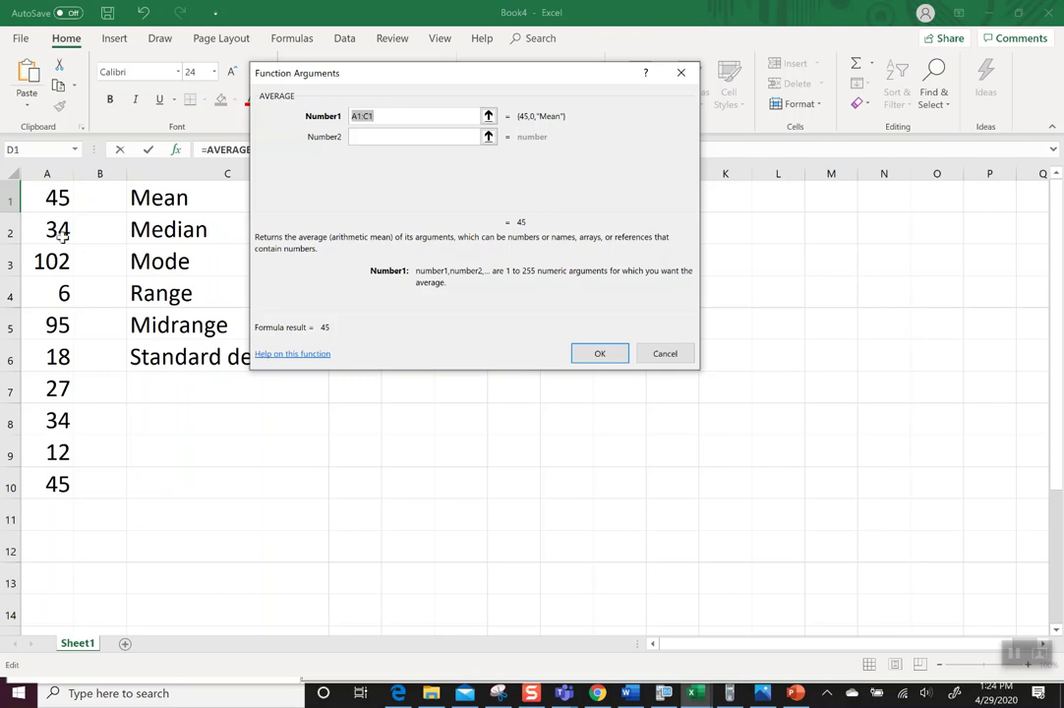
# Set AVERAGE's range to A1:A10 so D1 shows 41.8, and widen column D
pyautogui.click(57, 198)
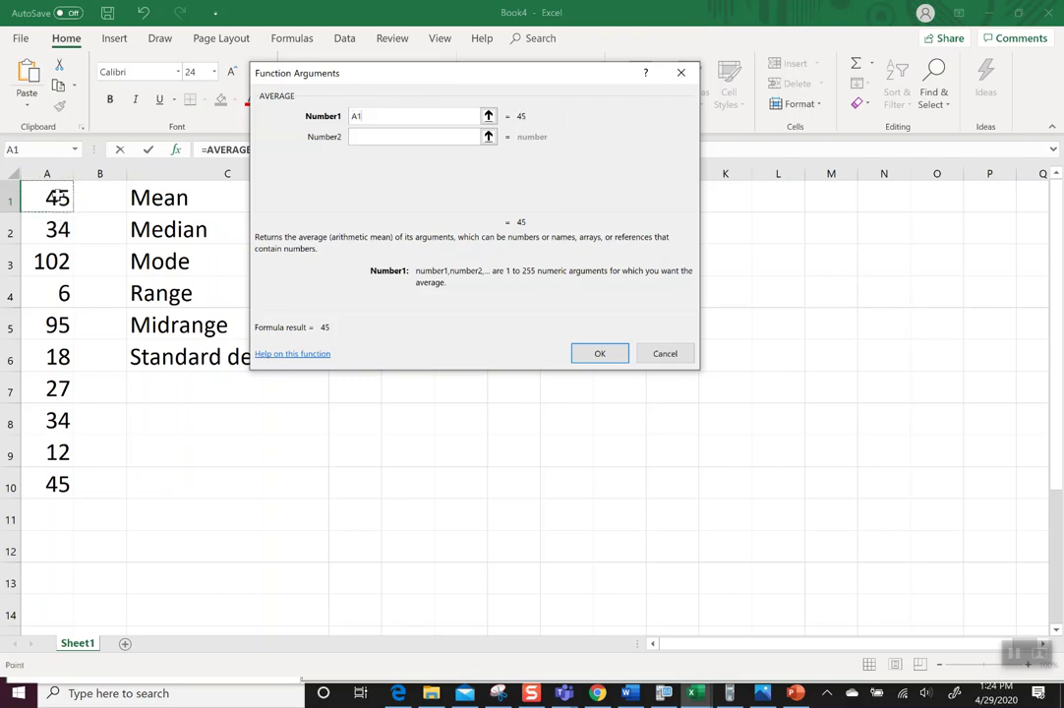
pyautogui.moveTo(57, 198); pyautogui.dragTo(54, 482)
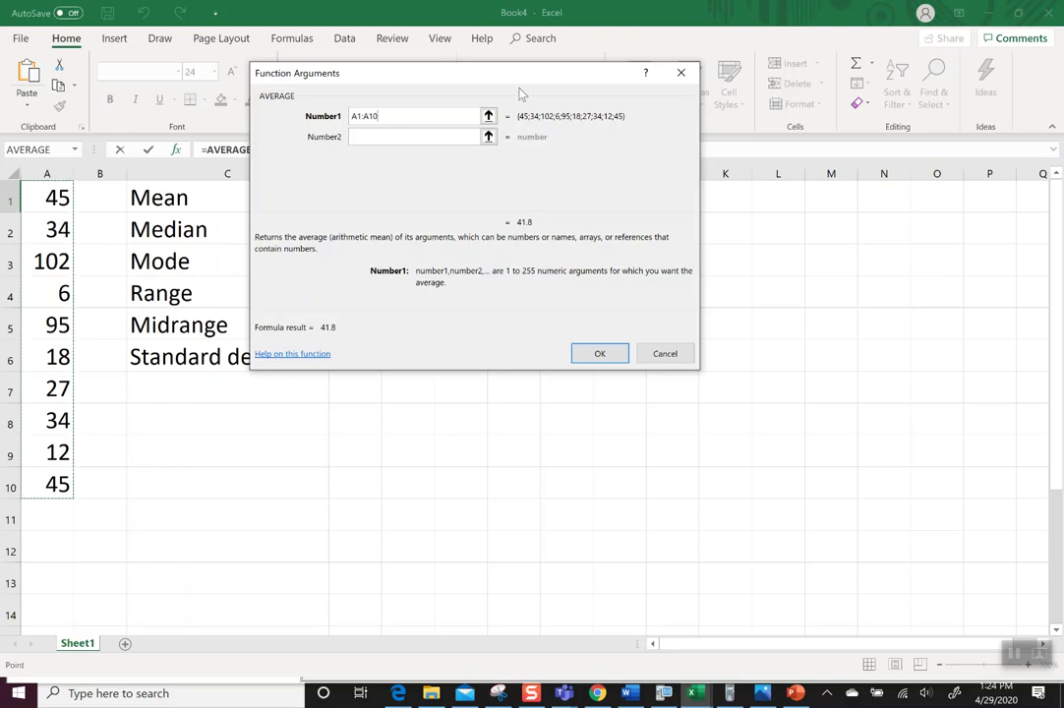
pyautogui.click(599, 353)
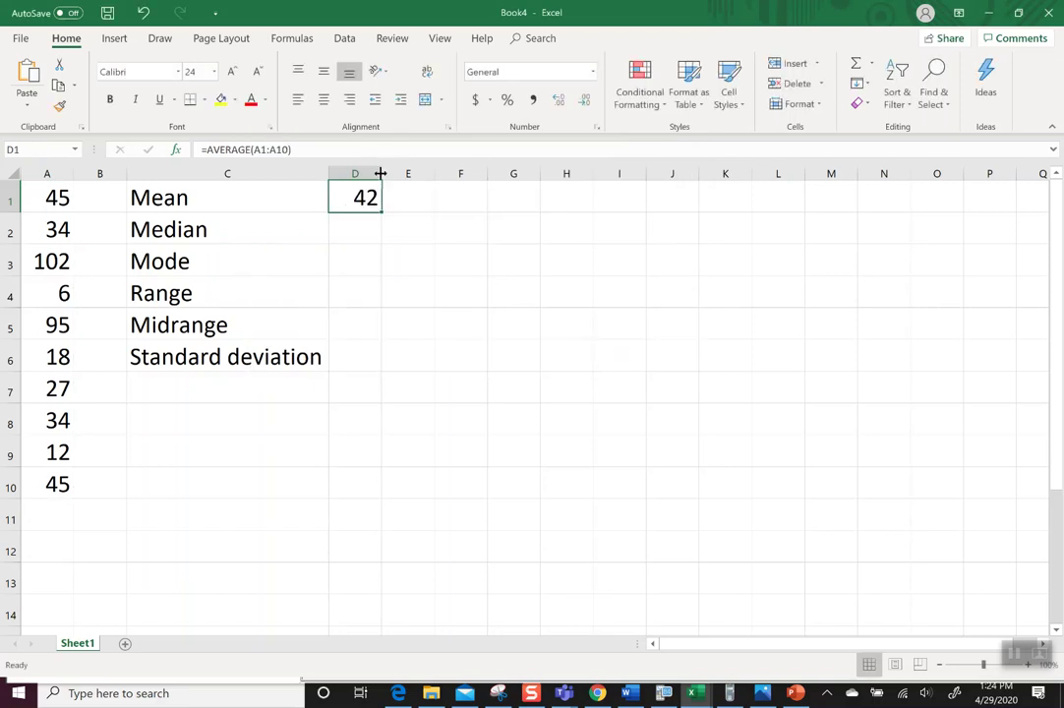
pyautogui.moveTo(380, 173); pyautogui.dragTo(421, 178)
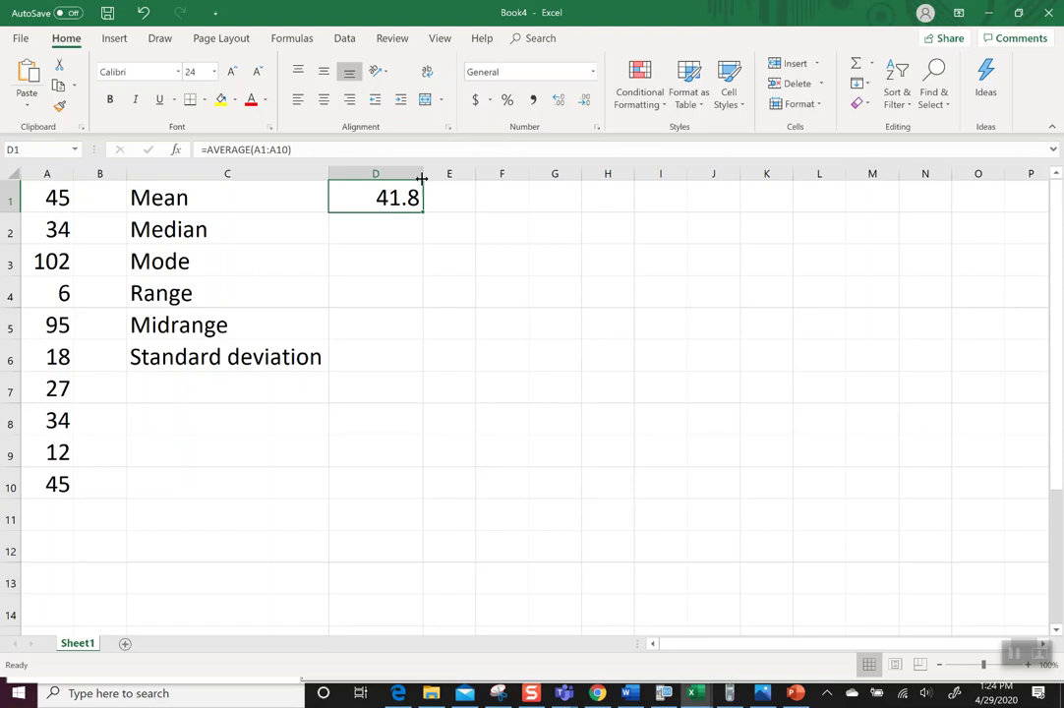
pyautogui.moveTo(421, 179); pyautogui.dragTo(450, 177)
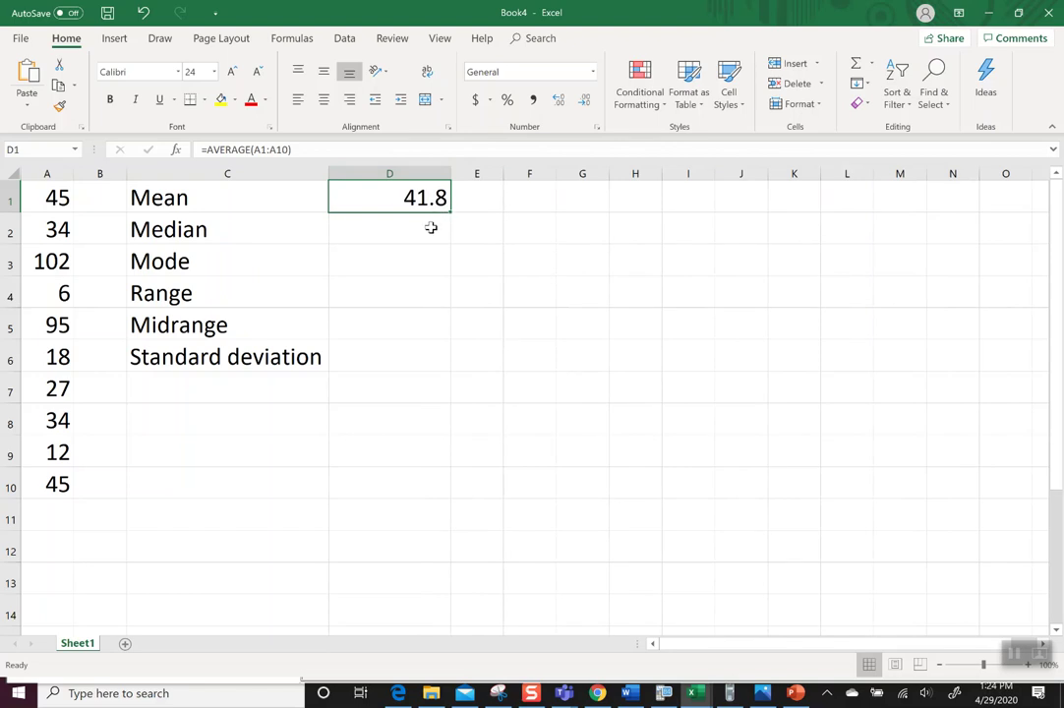
# Enter =MEDIAN(A1:A10) in D2 from the Statistical functions, returning 34
pyautogui.click(430, 227)
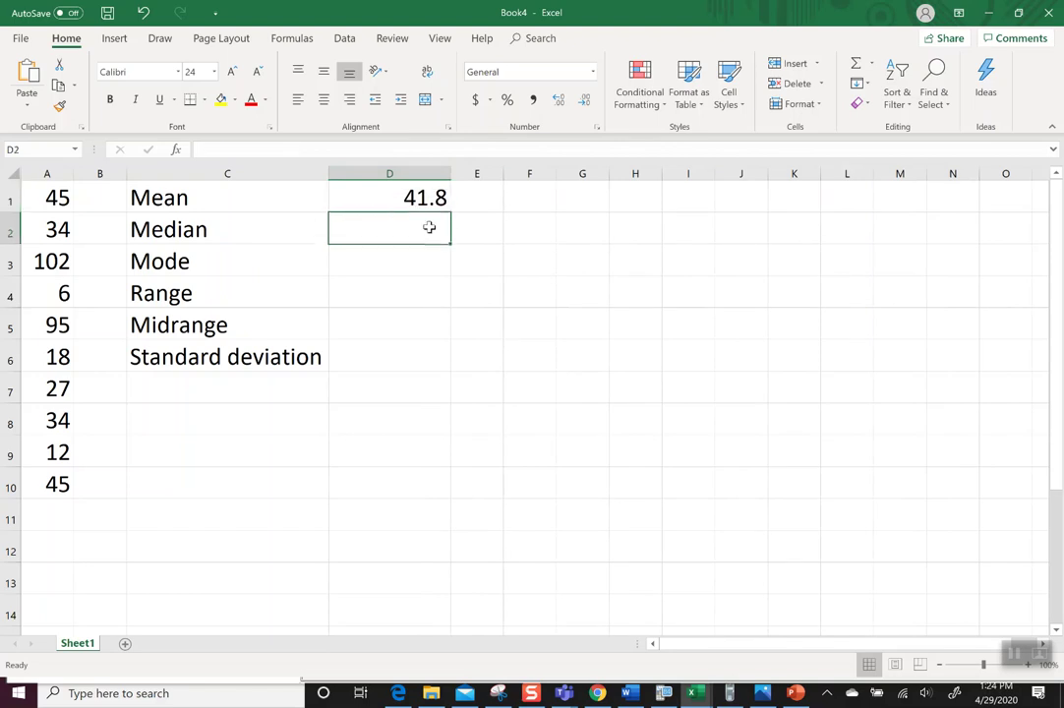
pyautogui.click(176, 150)
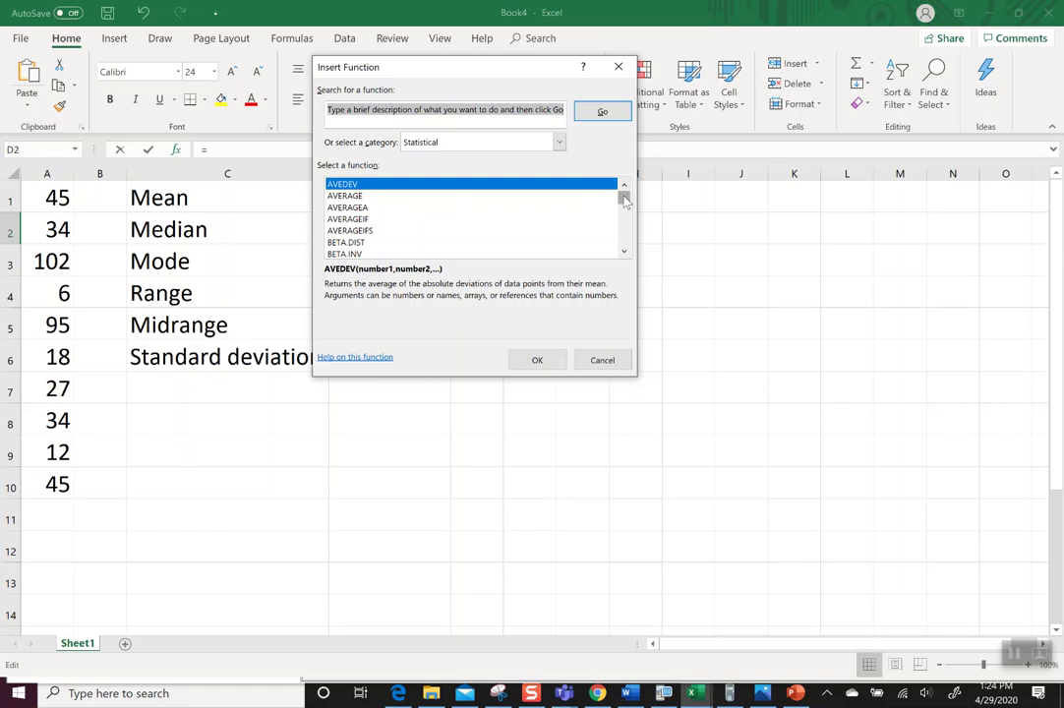
pyautogui.moveTo(624, 199); pyautogui.dragTo(625, 225)
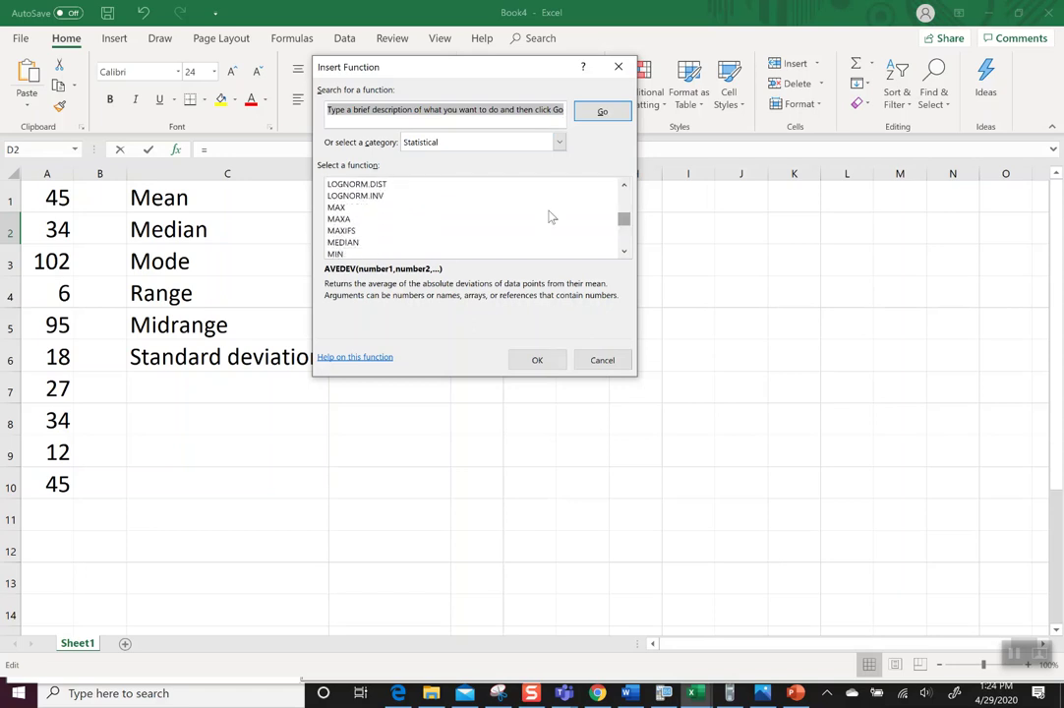
pyautogui.click(359, 245)
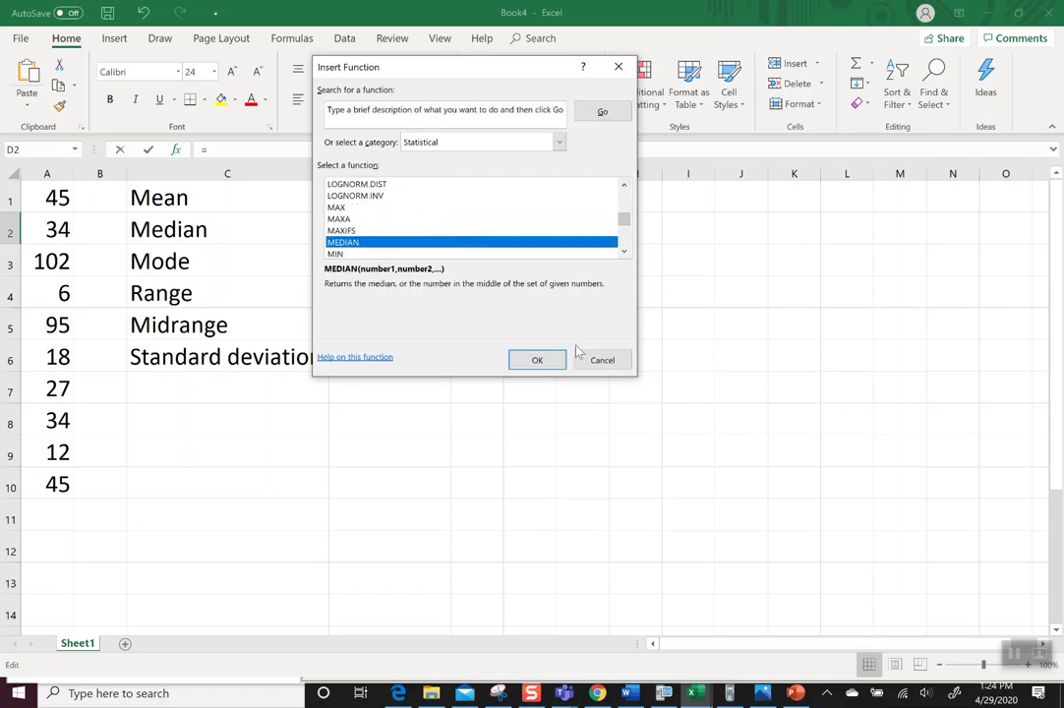
pyautogui.click(521, 364)
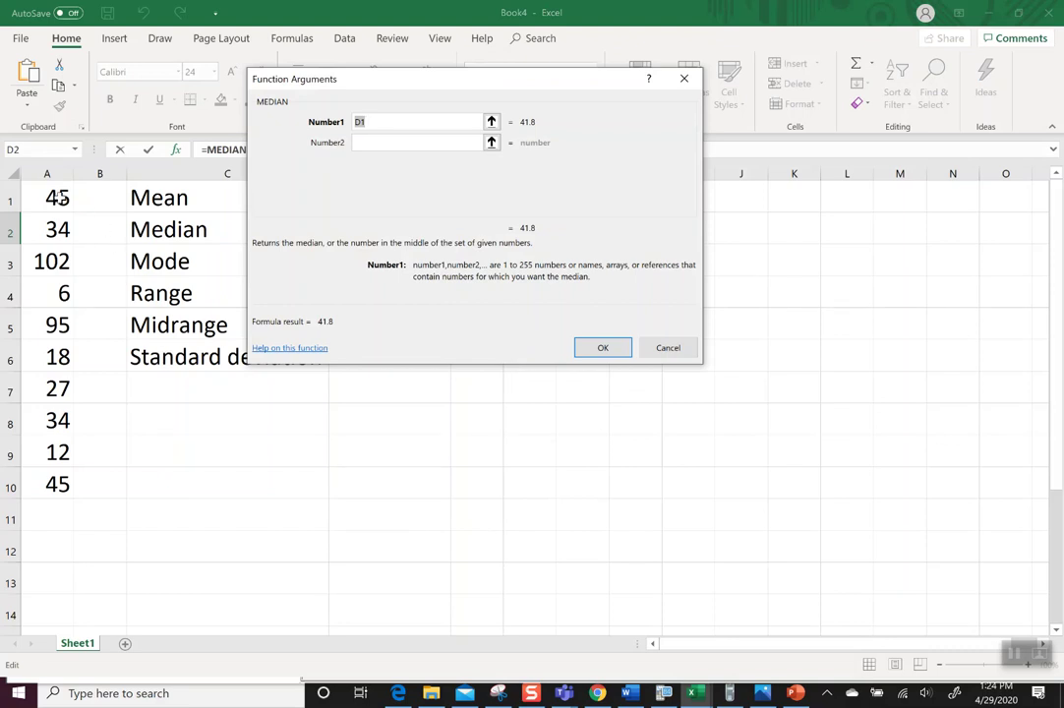
pyautogui.moveTo(57, 197); pyautogui.dragTo(46, 480)
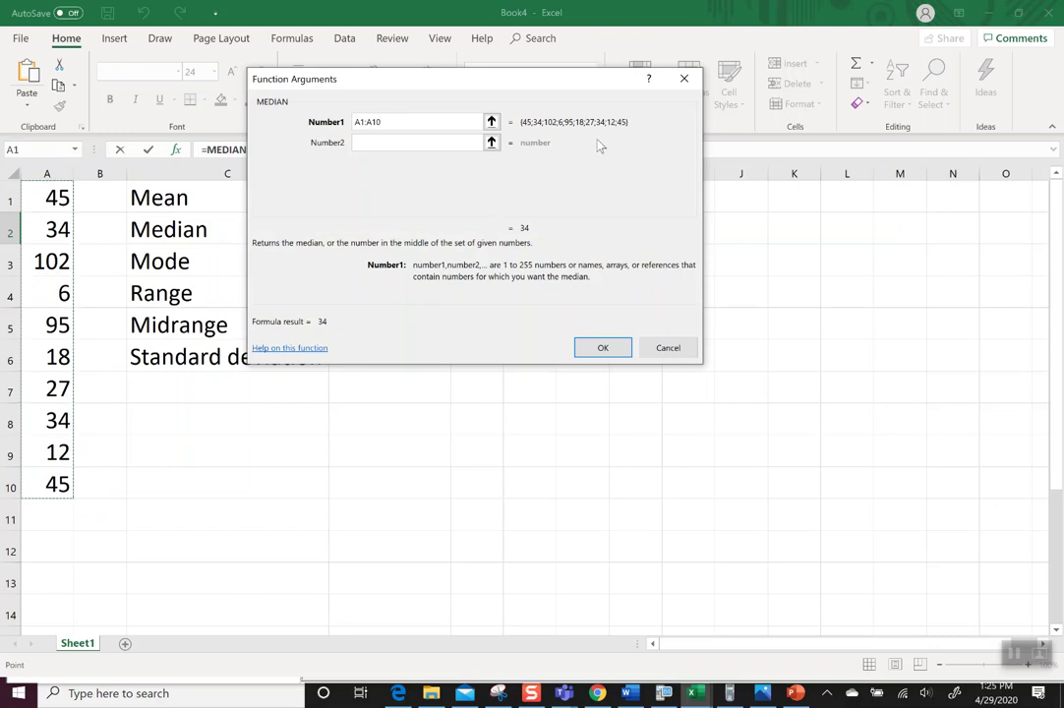
pyautogui.click(603, 348)
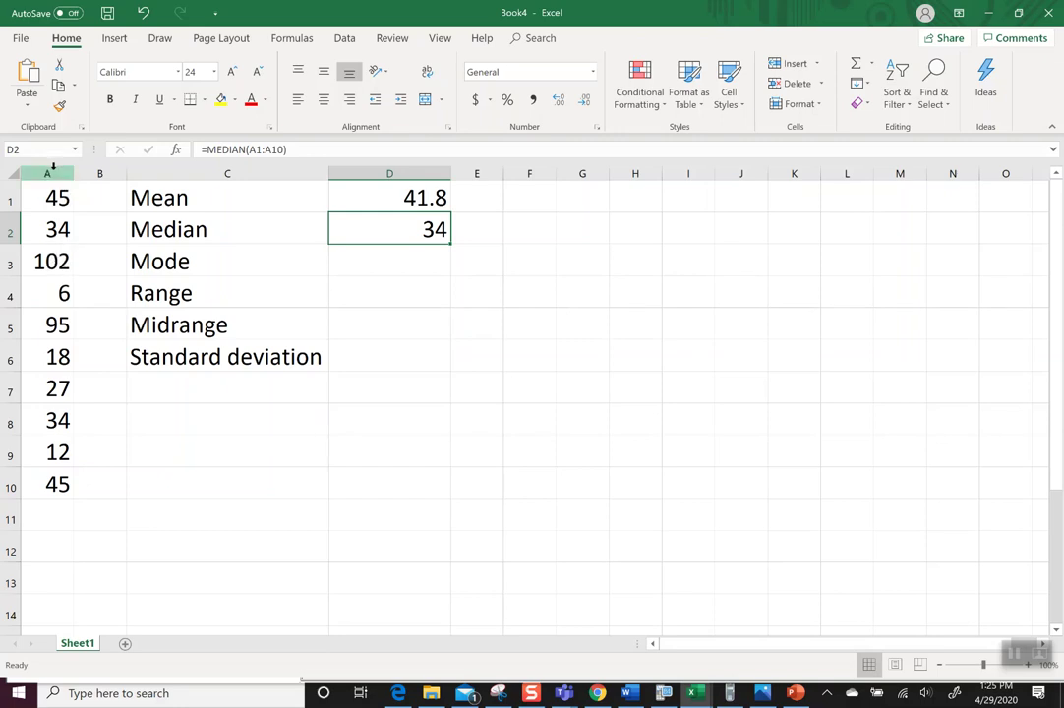
pyautogui.click(53, 169)
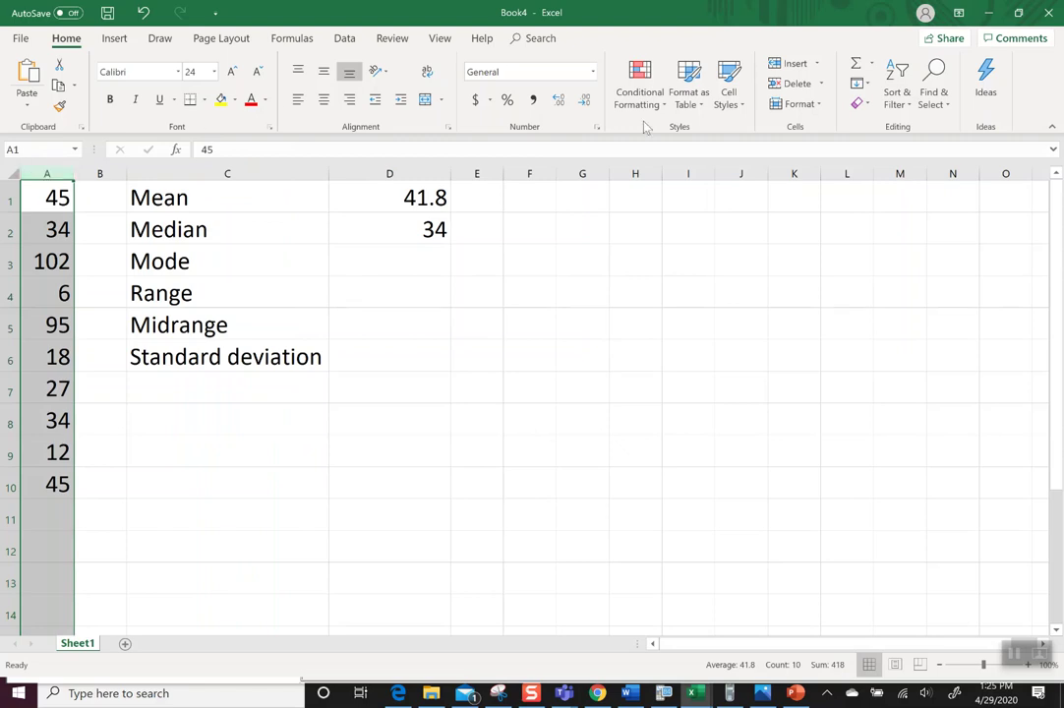
pyautogui.click(905, 110)
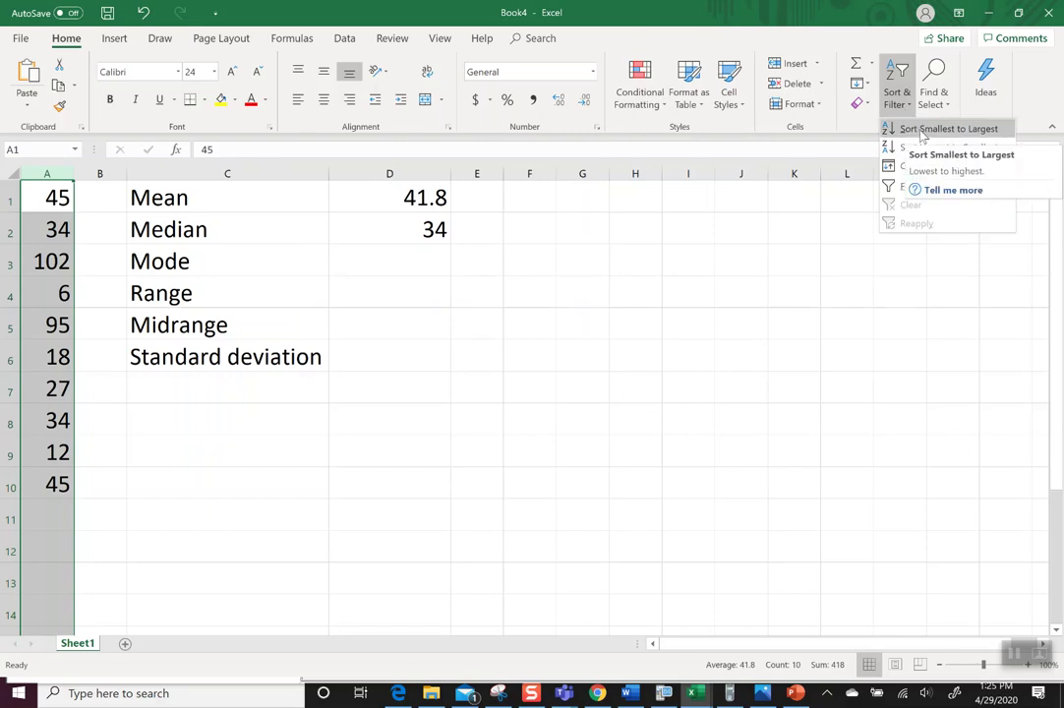
pyautogui.click(900, 128)
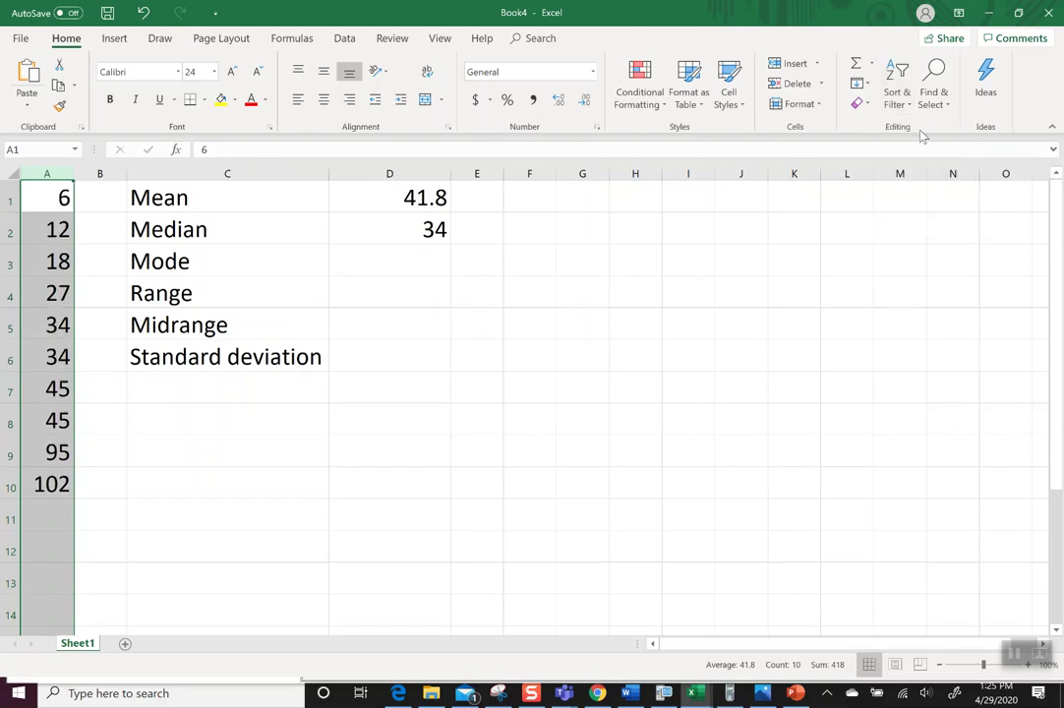
pyautogui.click(96, 502)
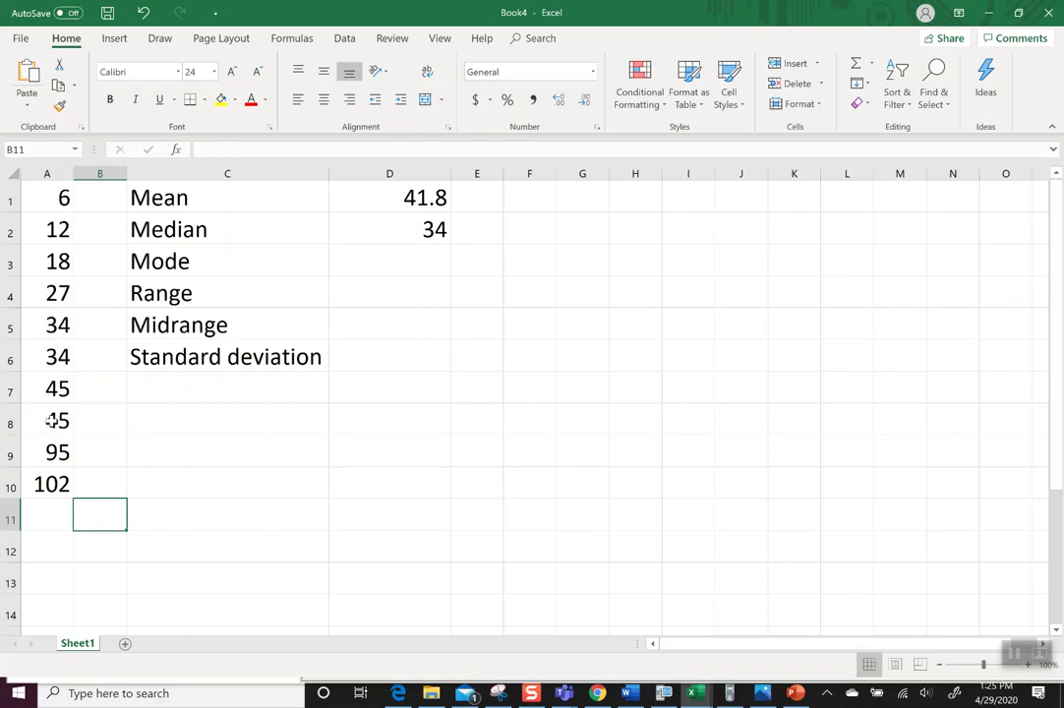
# Type '34, 45' into D3 as the mode
pyautogui.click(419, 266)
pyautogui.write('3')
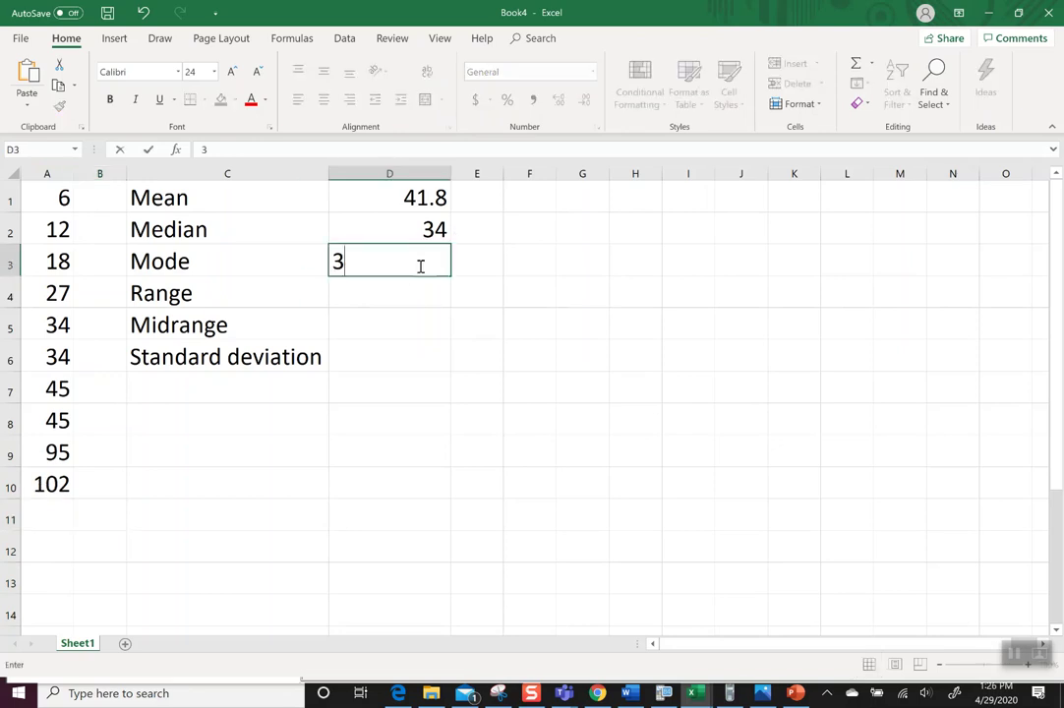
pyautogui.write('4, 45')
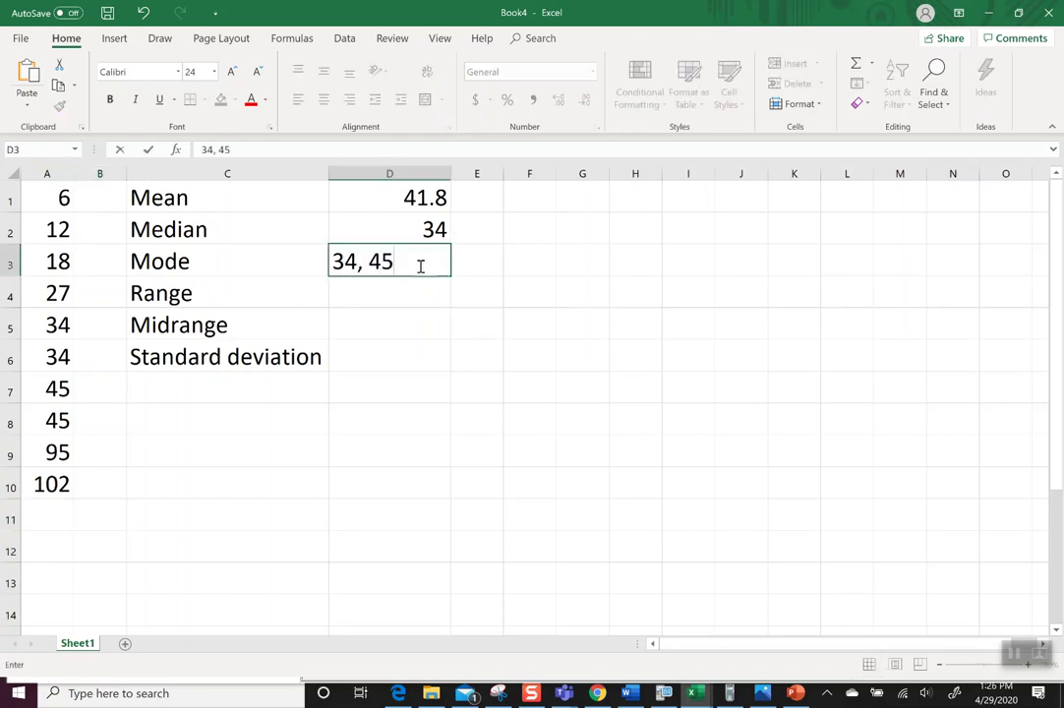
pyautogui.click(415, 290)
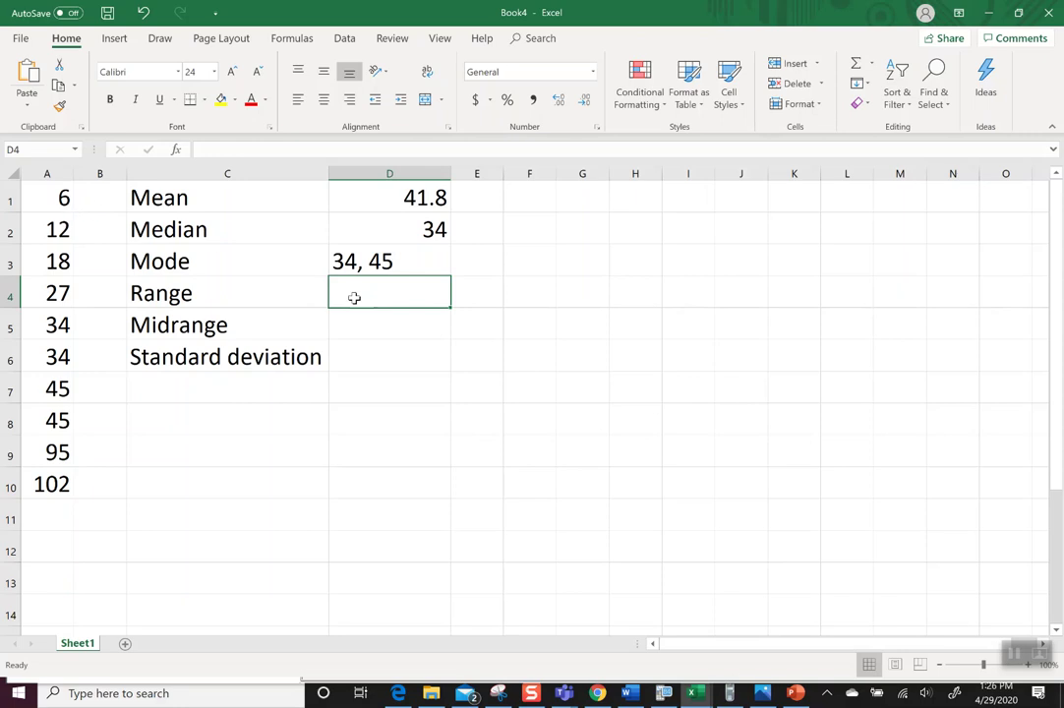
# Enter =102-6 in D4 for a range of 96, then type =(102+6)/2 in D5
pyautogui.write('=')
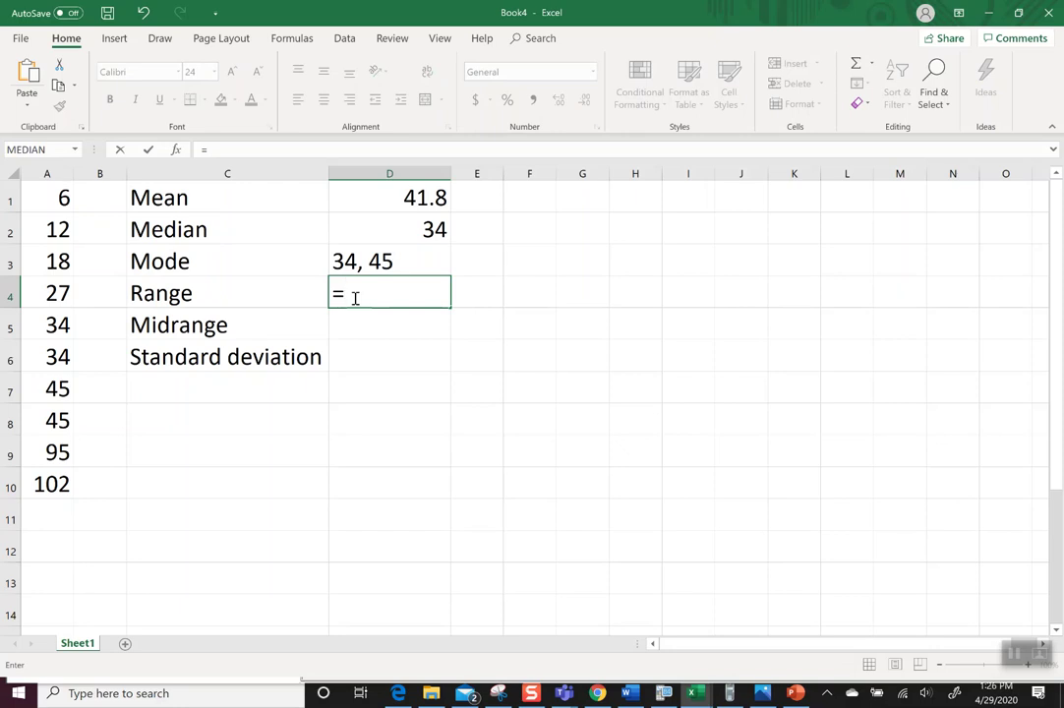
pyautogui.write('102-6')
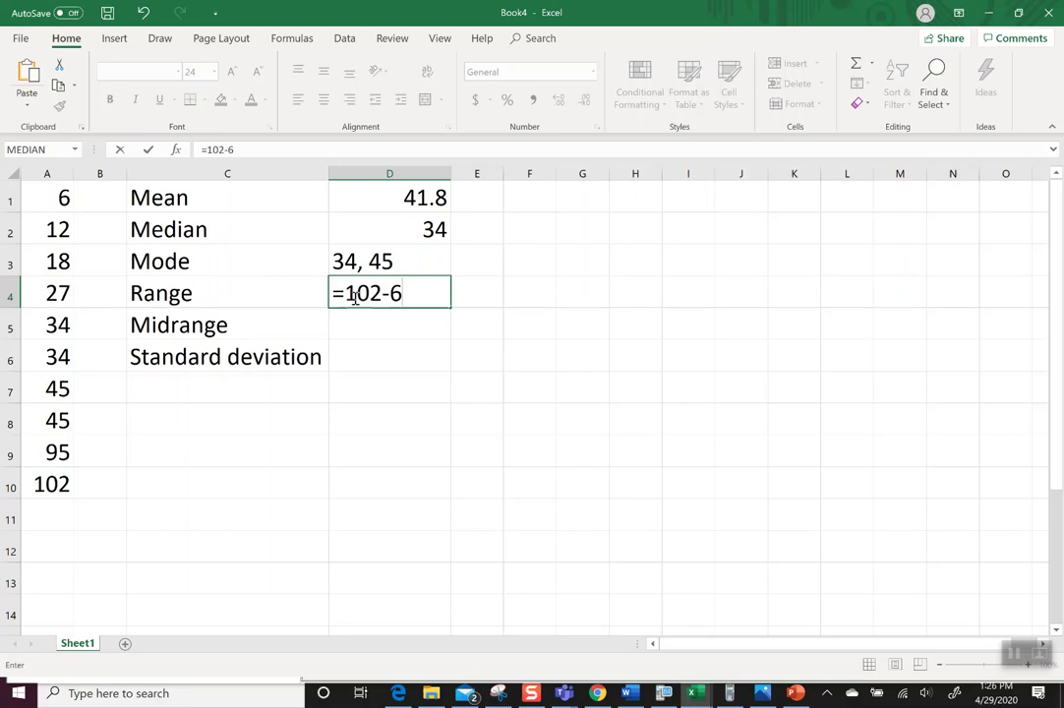
pyautogui.press('Return')
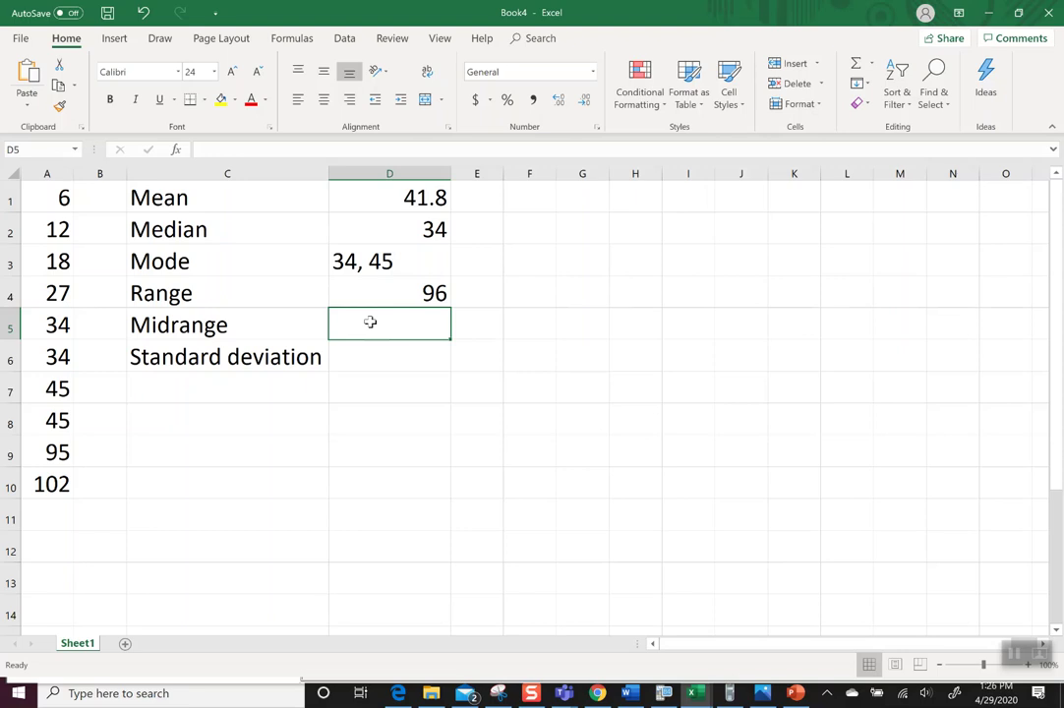
pyautogui.write('=')
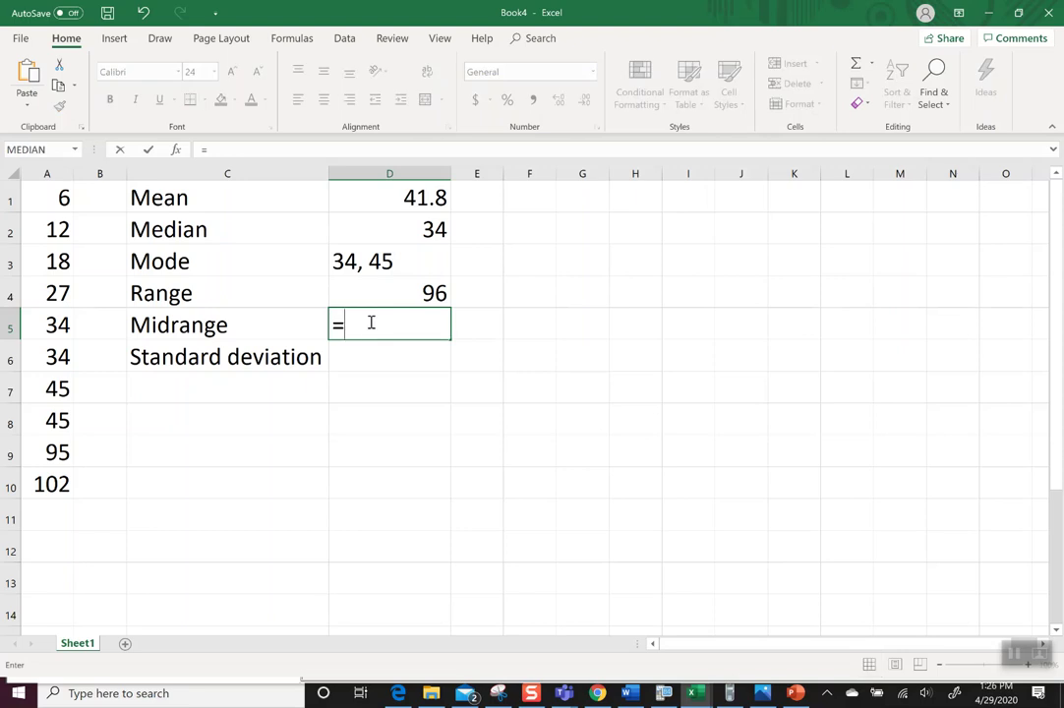
pyautogui.write('(102')
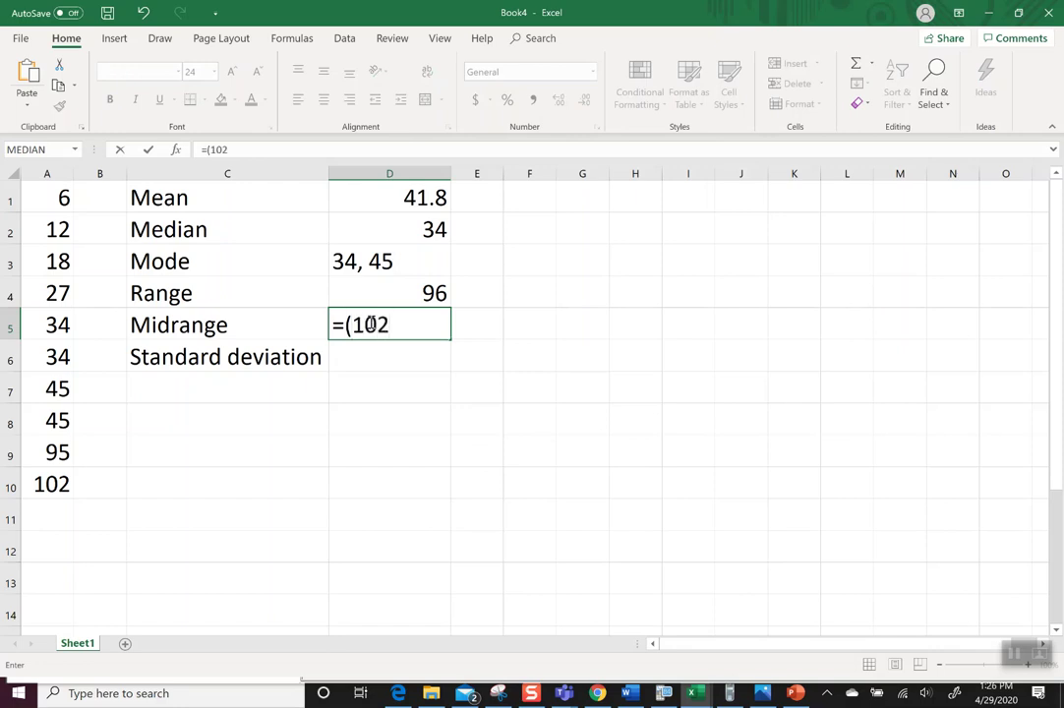
pyautogui.write('+6)/2')
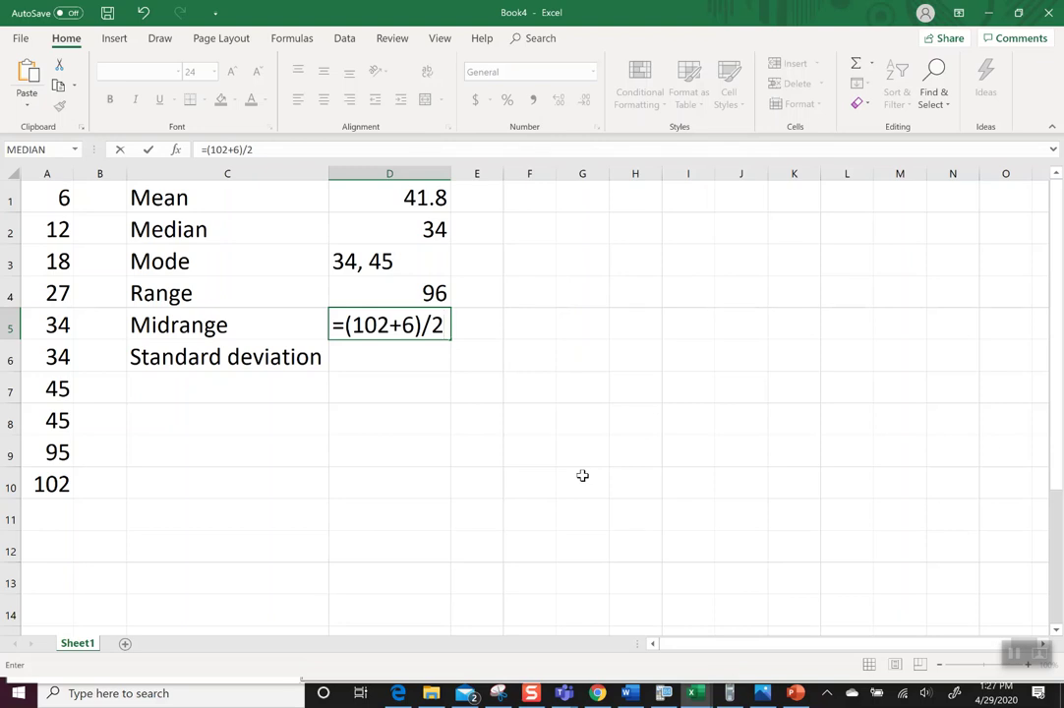
# Commit =(102+6)/2 in D5 so the midrange shows 54
pyautogui.hotkey('ctrl', 'Return')
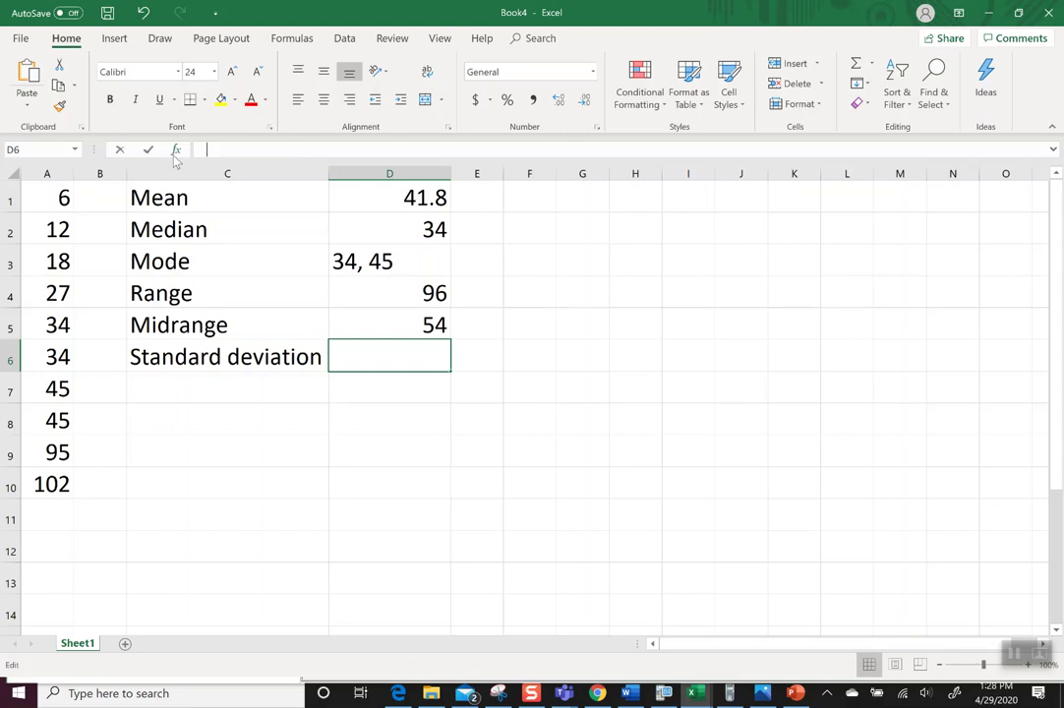
pyautogui.click(176, 150)
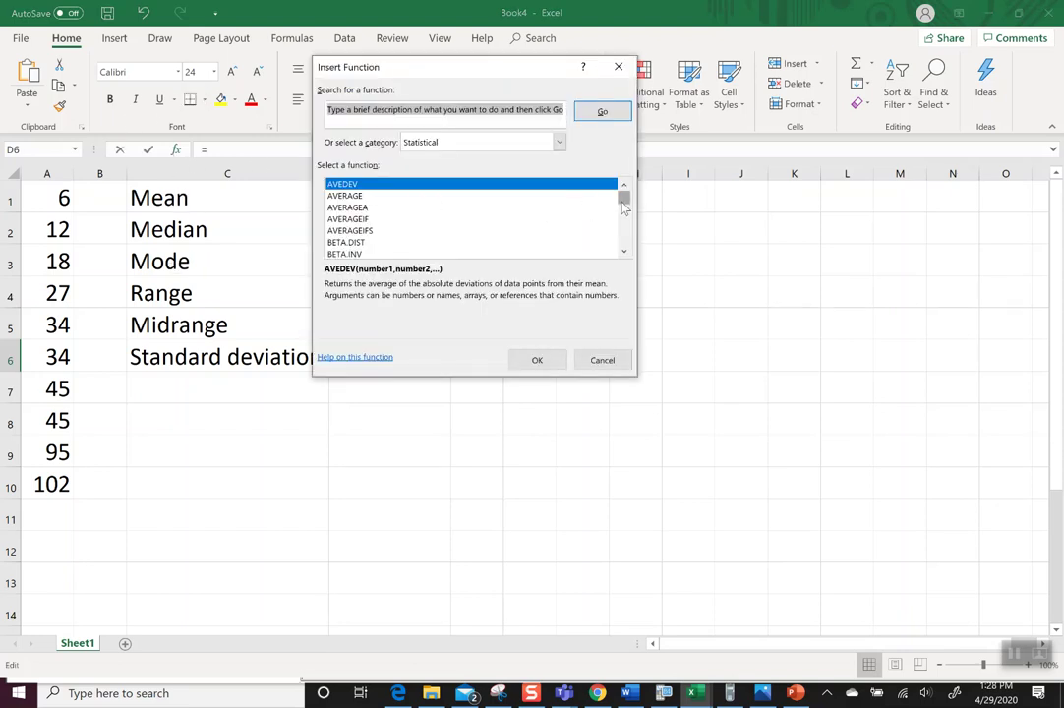
# Choose STDEV.S for D6 and set Number1 to A1:A10, previewing 32.57742913
pyautogui.scroll(-3, 626, 210)
pyautogui.moveTo(626, 209); pyautogui.dragTo(626, 244)
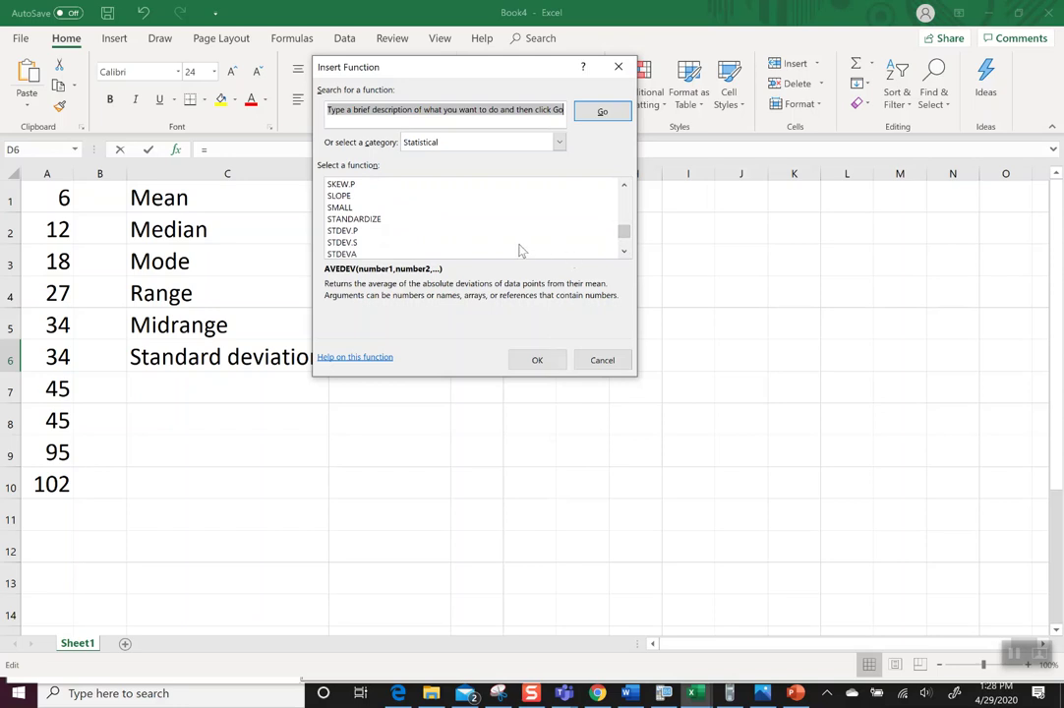
pyautogui.click(624, 252)
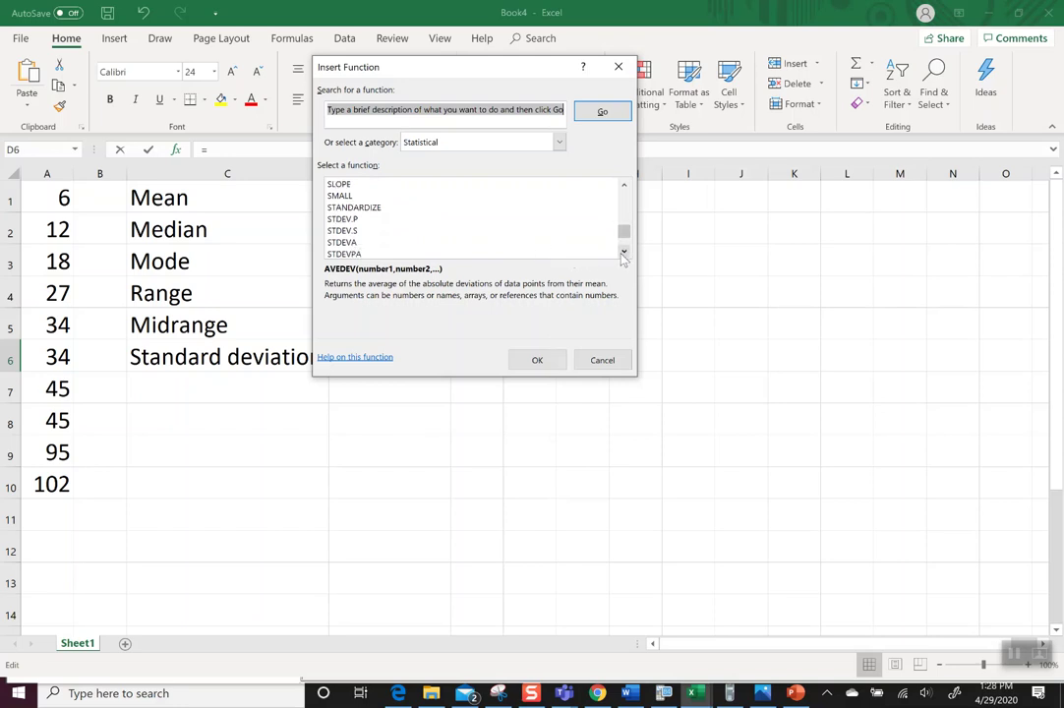
pyautogui.click(356, 209)
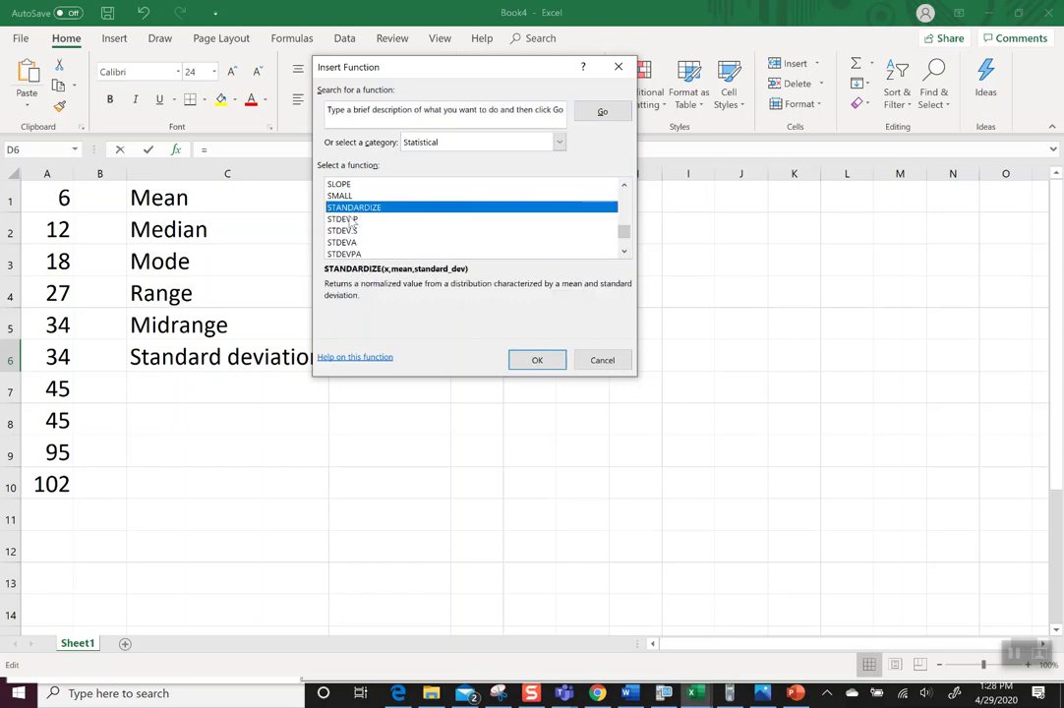
pyautogui.click(352, 220)
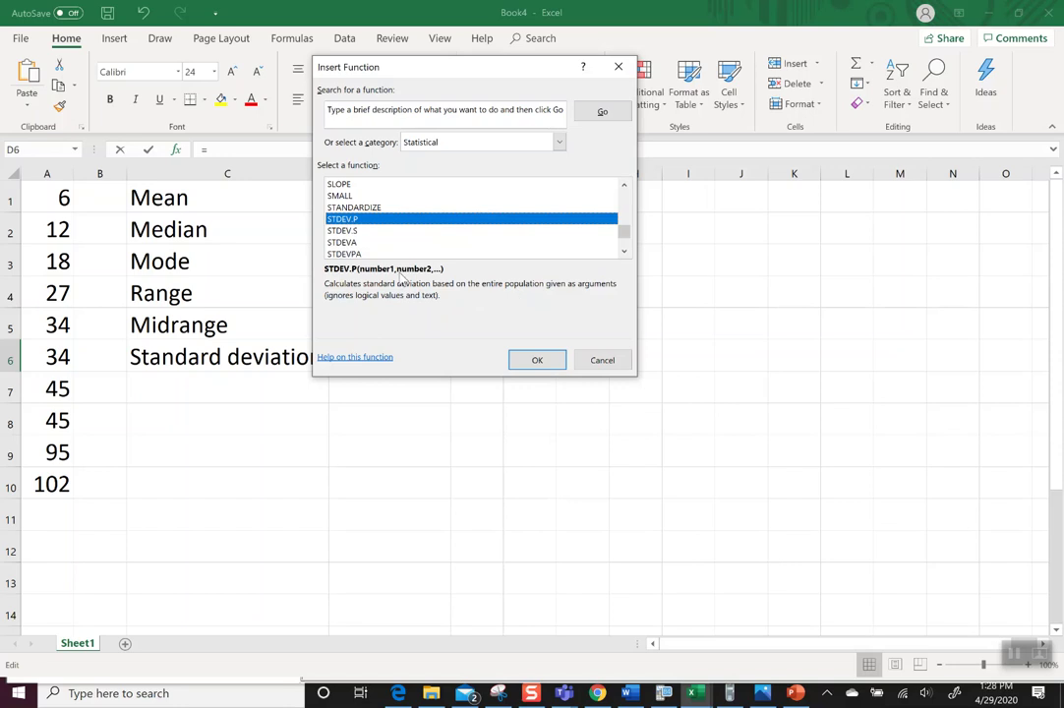
pyautogui.click(345, 233)
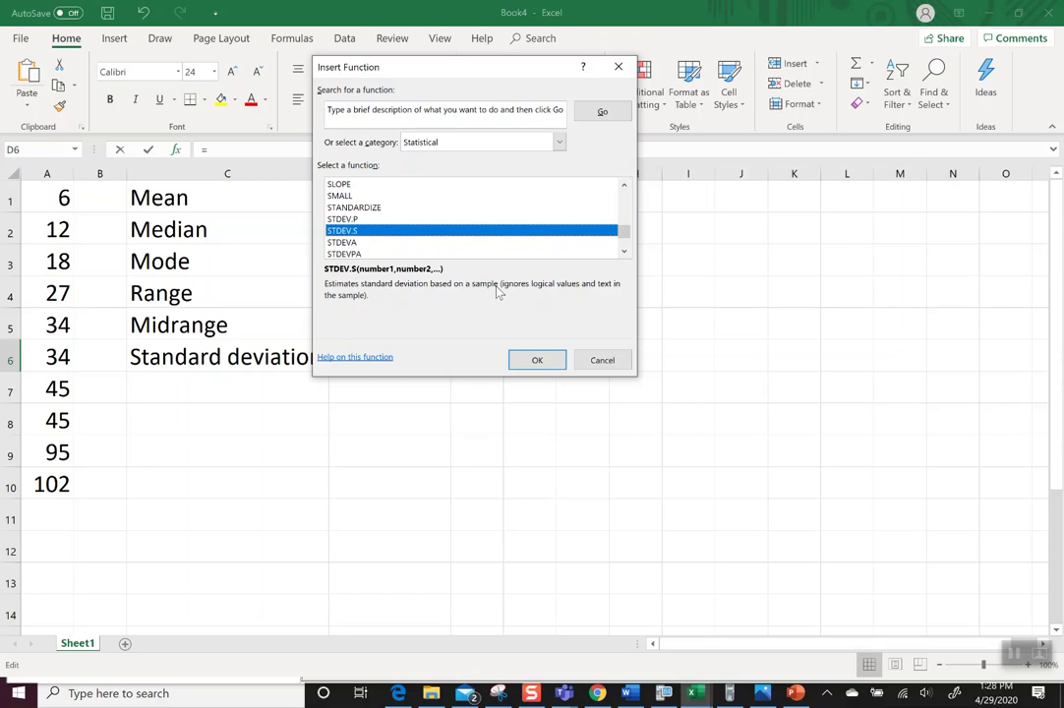
pyautogui.click(351, 245)
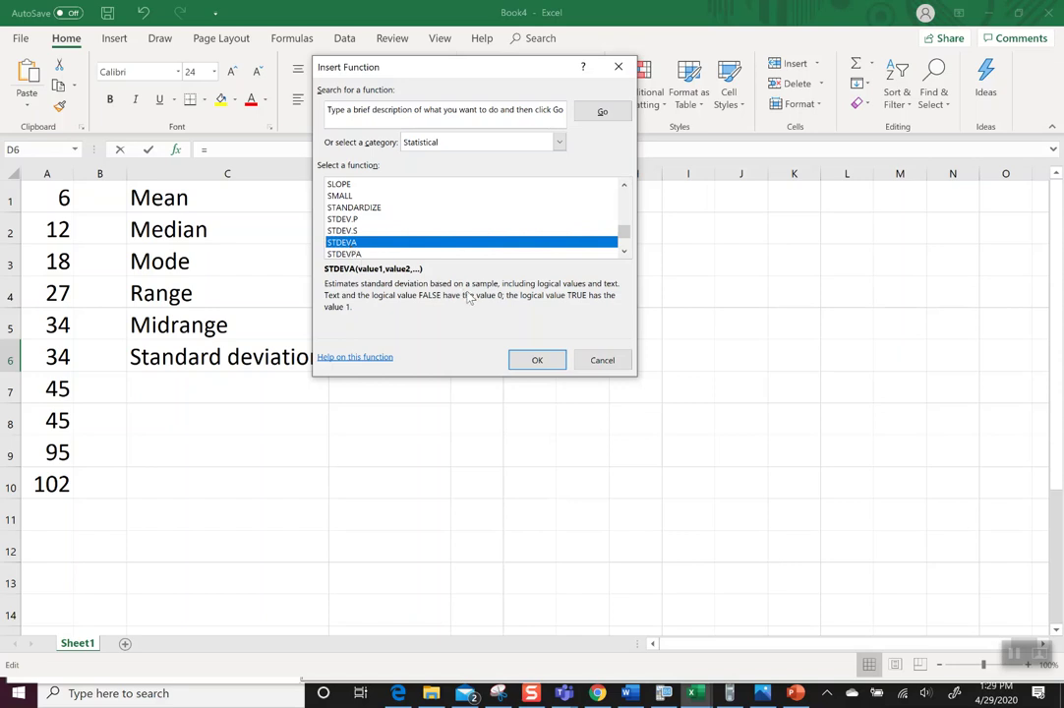
pyautogui.click(349, 232)
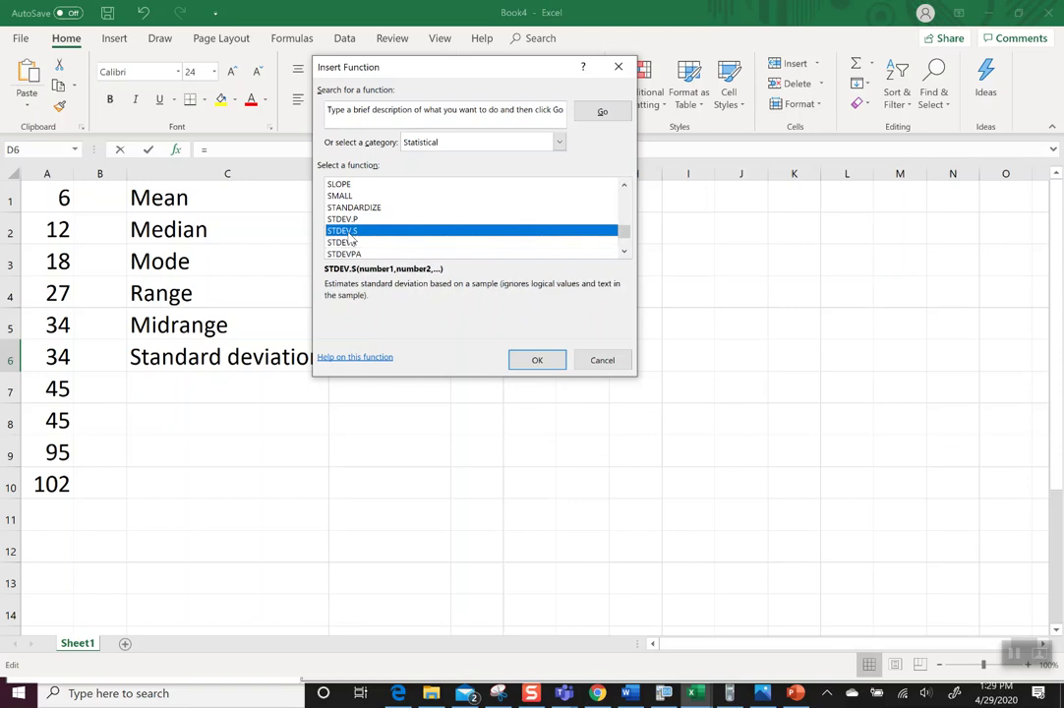
pyautogui.click(538, 361)
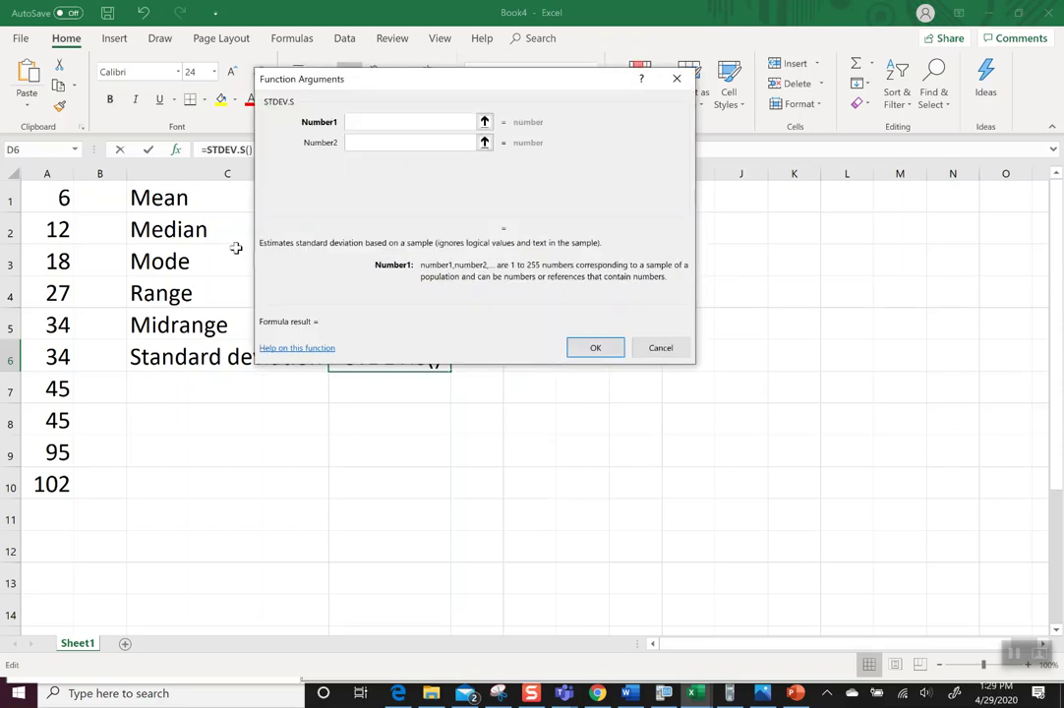
pyautogui.click(45, 199)
pyautogui.moveTo(45, 198); pyautogui.dragTo(39, 485)
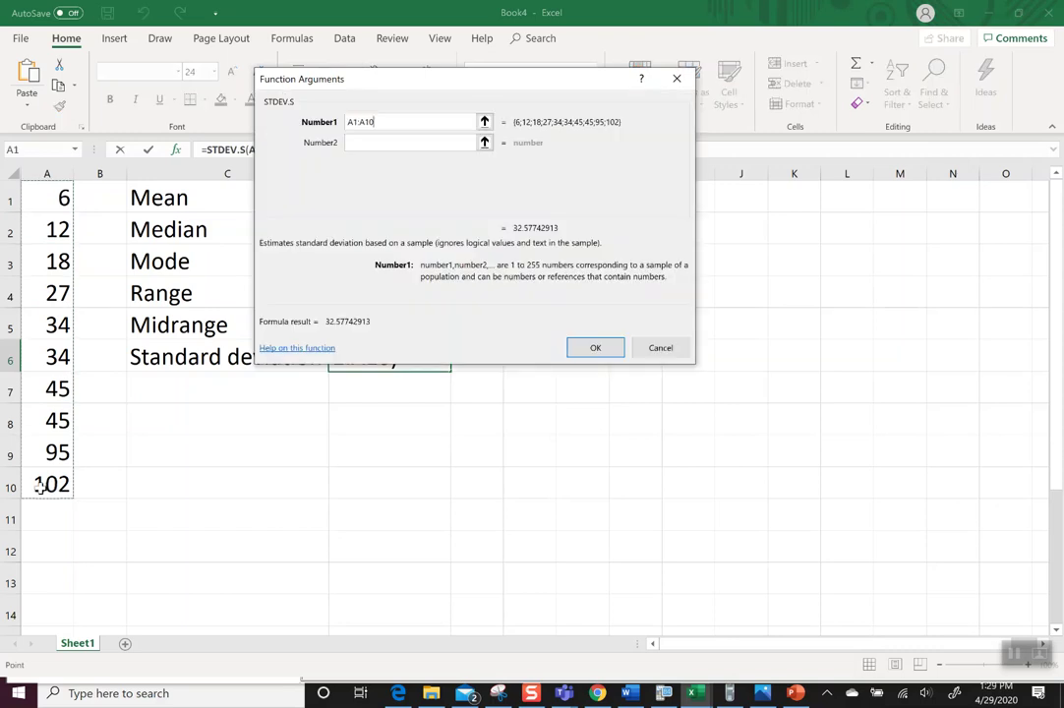